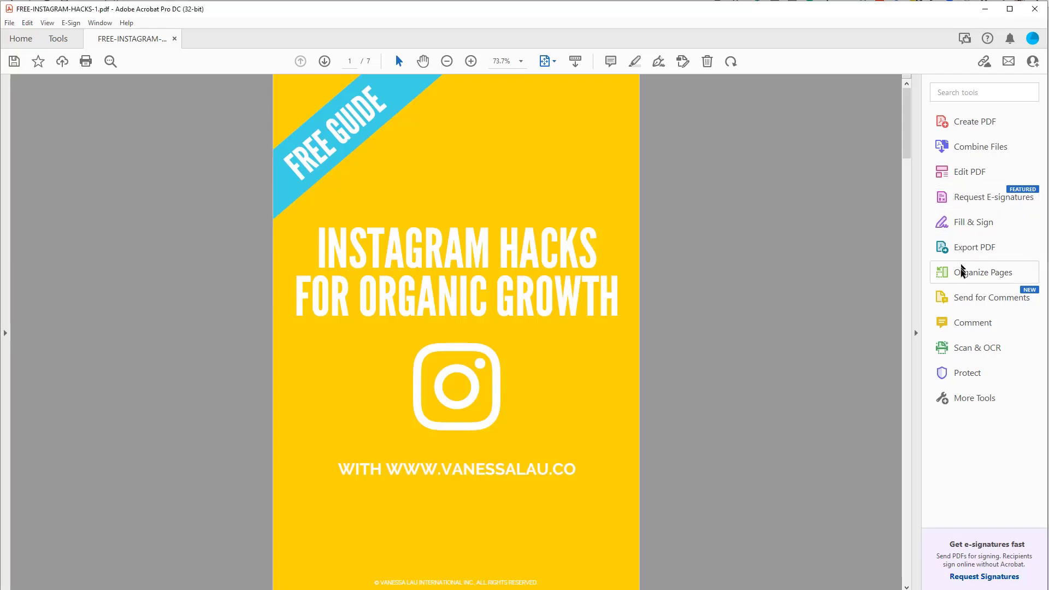
# Step: In Acrobat's Edit PDF mode, inspect the fragmented title boxes and the page background object
pyautogui.click(950, 179)
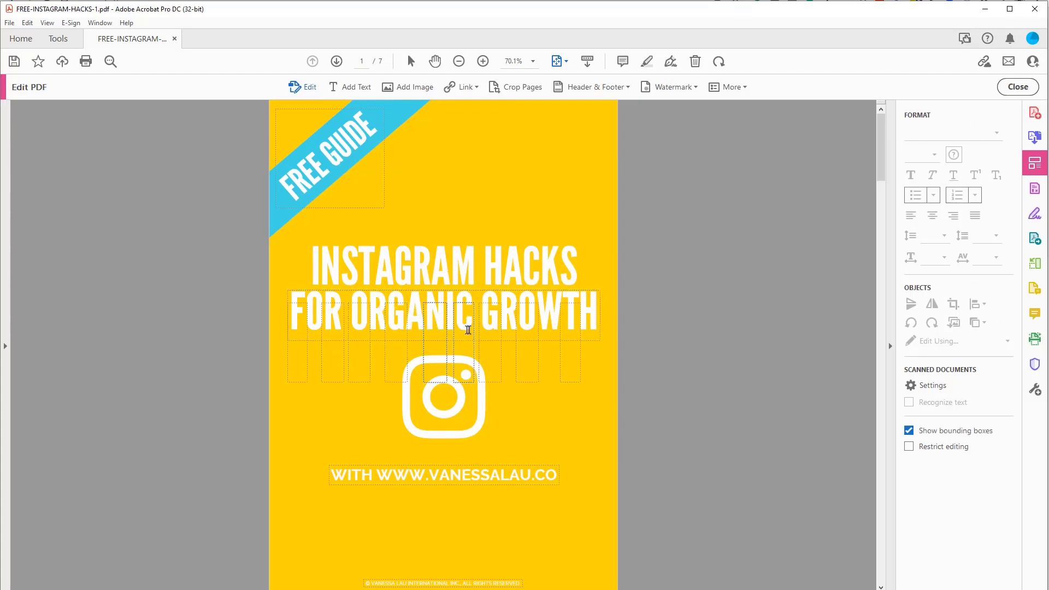
pyautogui.click(480, 324)
pyautogui.click(465, 306)
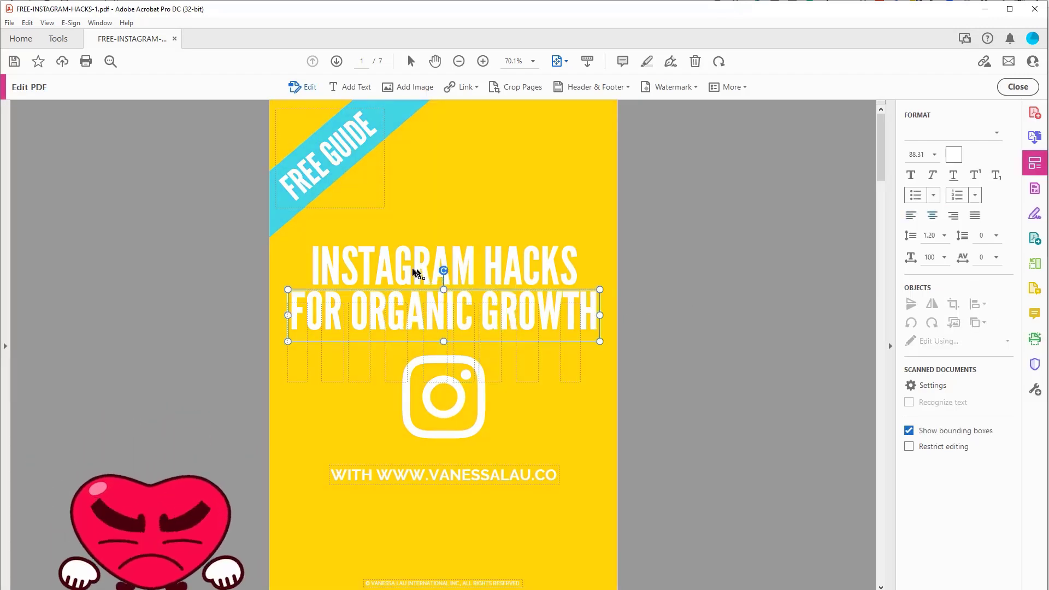
pyautogui.click(393, 268)
pyautogui.click(435, 328)
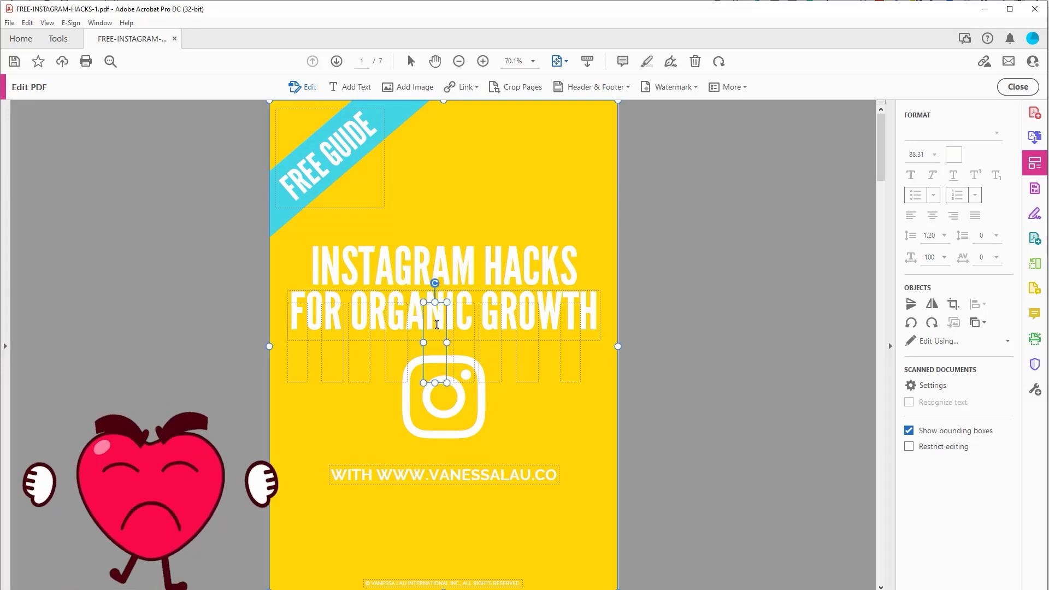
pyautogui.click(418, 322)
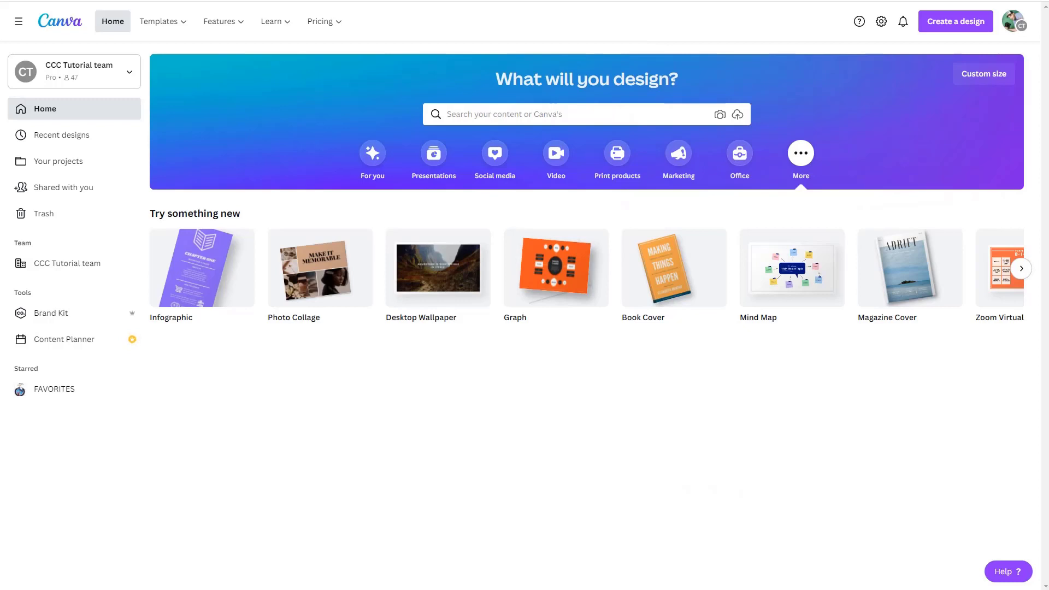
# Step: Import FREE-INSTAGRAM-HACKS-1.pdf from the pdfs folder into Canva as a new design
pyautogui.moveTo(1048, 282); pyautogui.dragTo(761, 296)
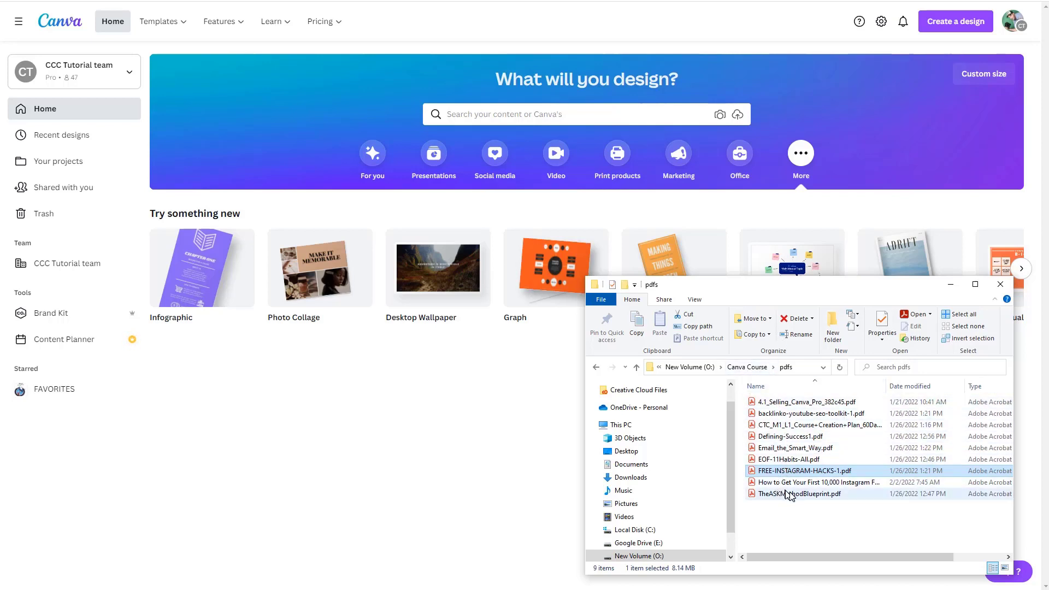
pyautogui.moveTo(756, 474); pyautogui.dragTo(403, 398)
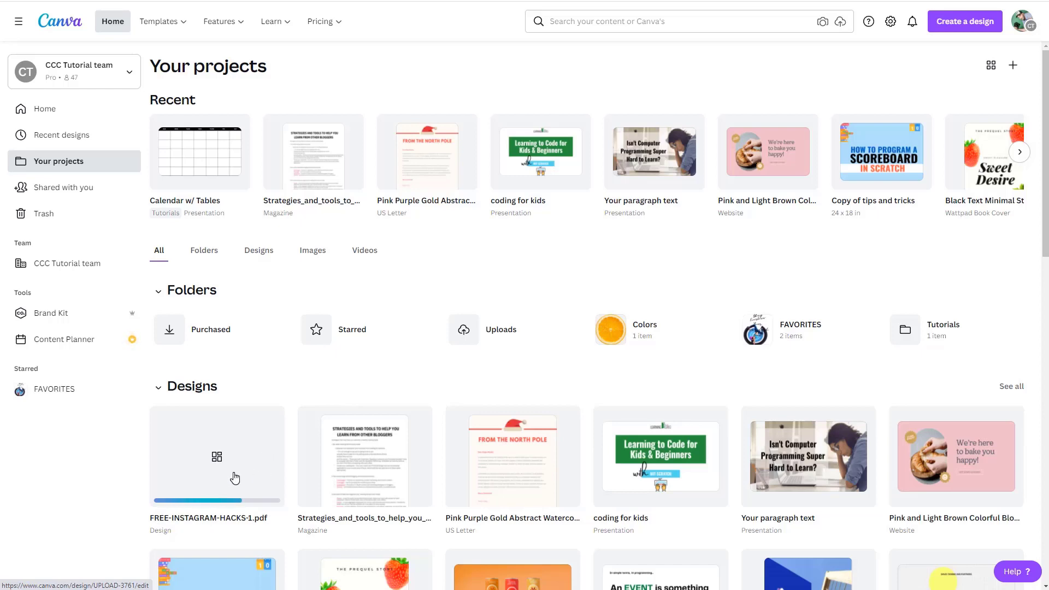
# Step: Open the uploaded FREE-INSTAGRAM-HACKS-1.pdf design in the Canva editor
pyautogui.moveTo(234, 440)
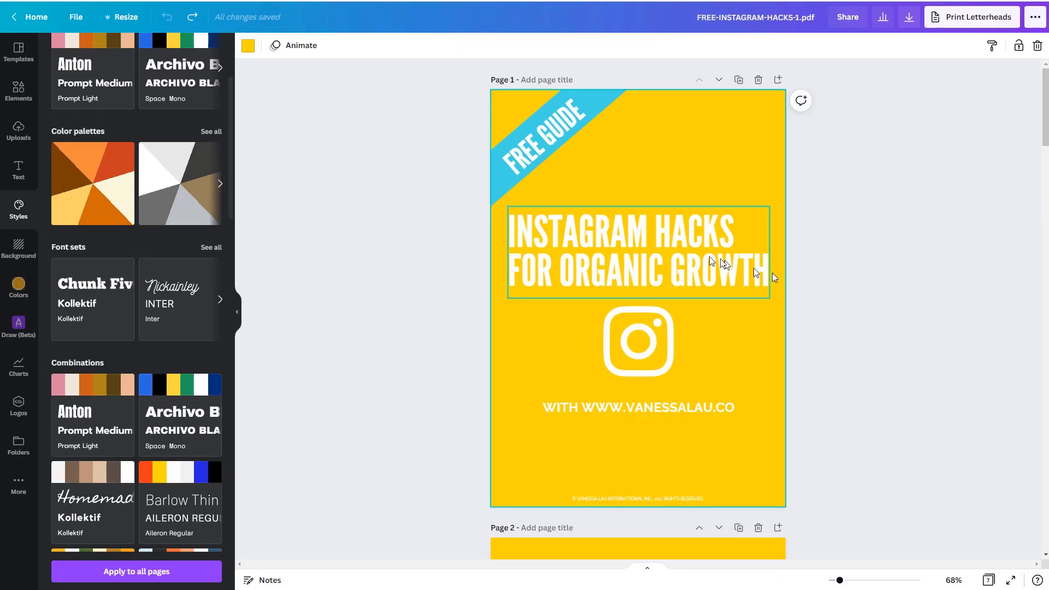
pyautogui.scroll(-3, 699, 274)
pyautogui.scroll(3, 670, 302)
pyautogui.scroll(-7, 638, 342)
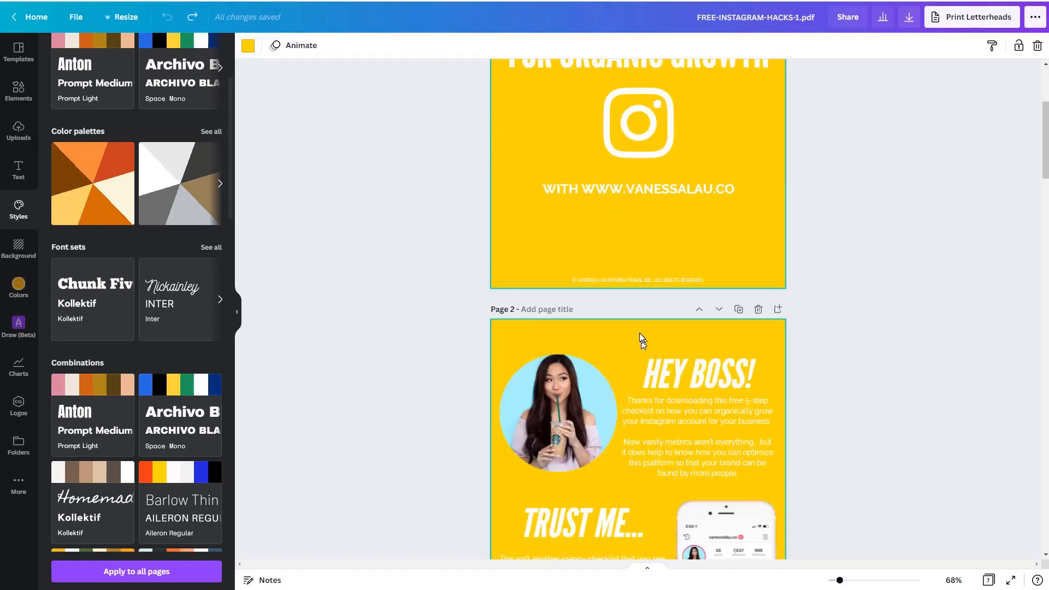
pyautogui.scroll(3, 638, 192)
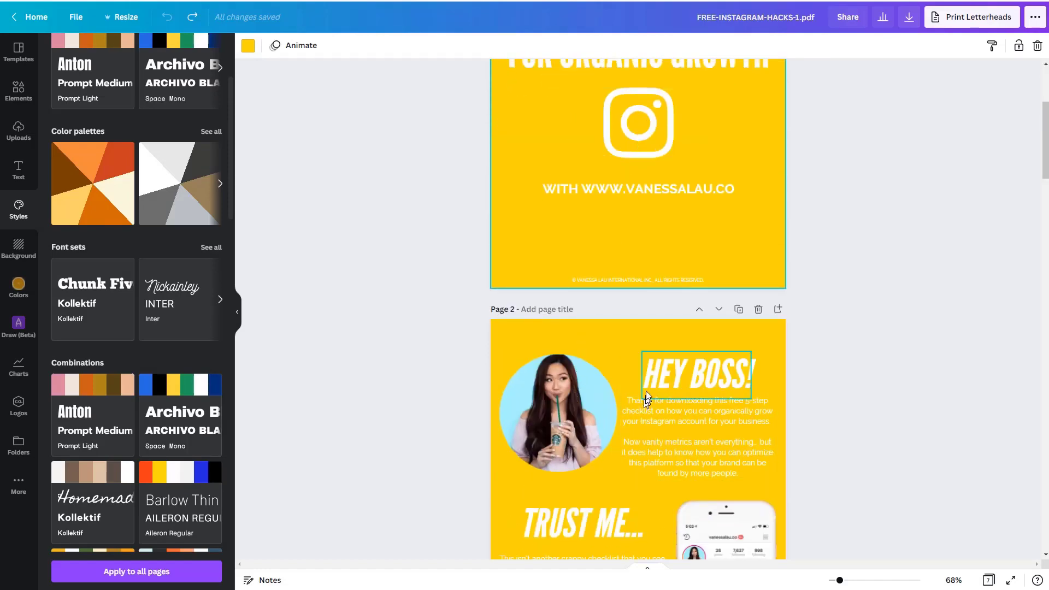
pyautogui.scroll(4, 640, 350)
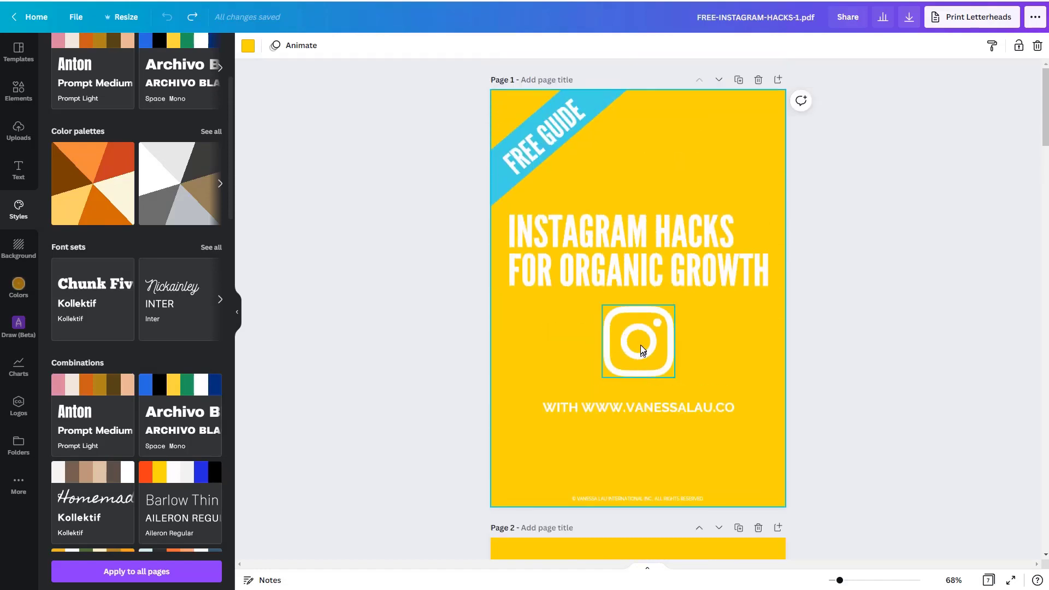
# Step: Change the cover title to 'PDF IMPORT THE EASY WAY!' and delete the Instagram logo
pyautogui.doubleClick(620, 283)
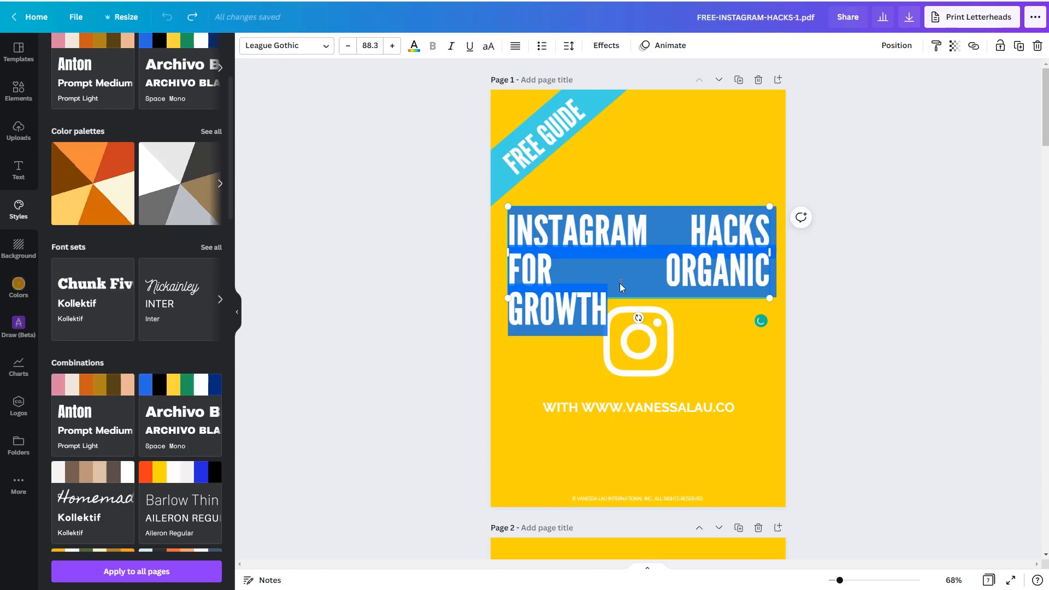
pyautogui.write('PDF')
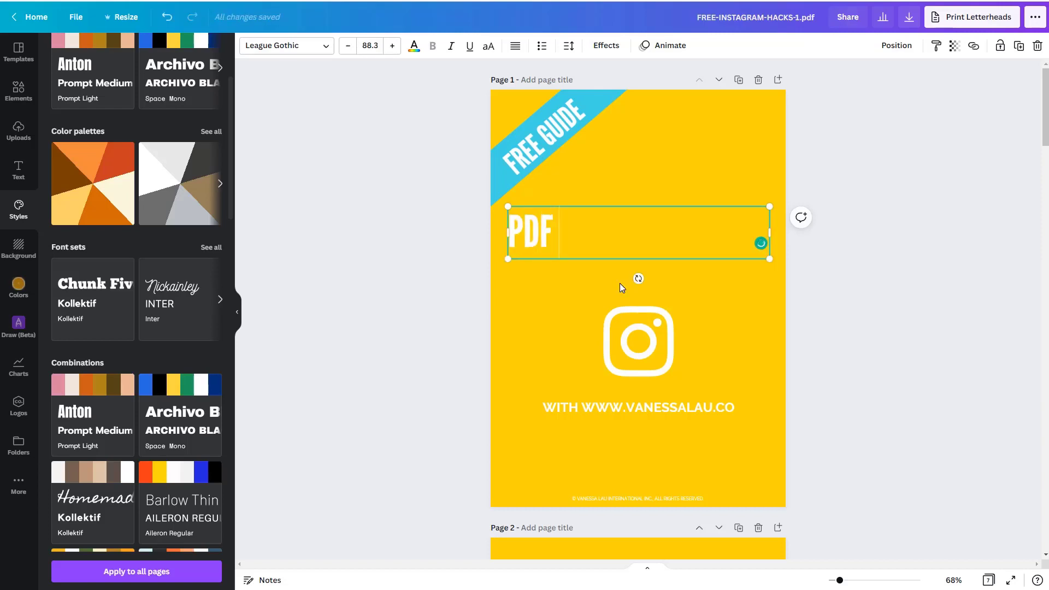
pyautogui.write(' IMPORT THE EAS')
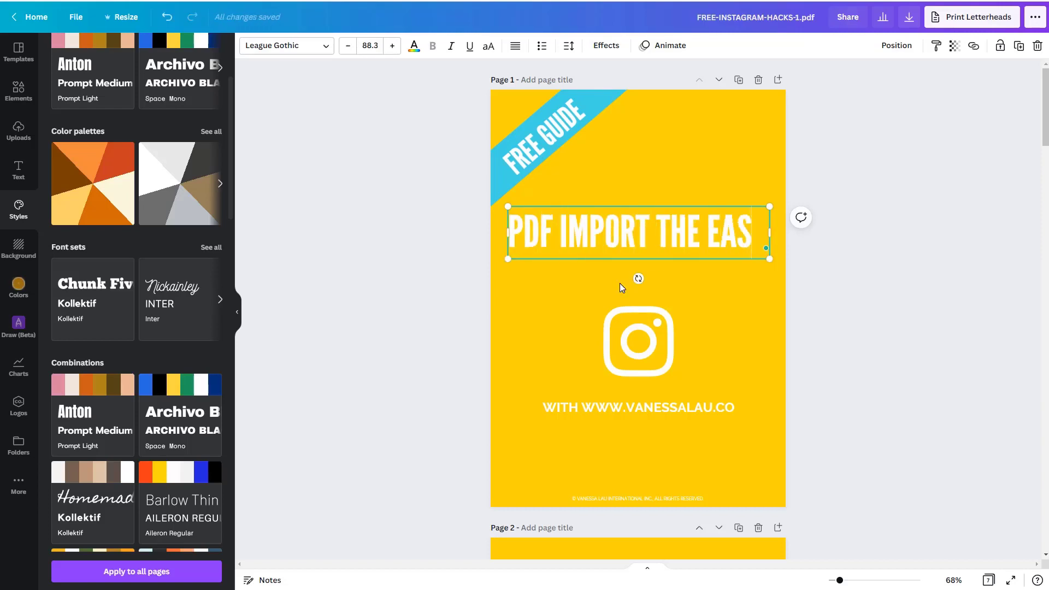
pyautogui.write('Y WAY!')
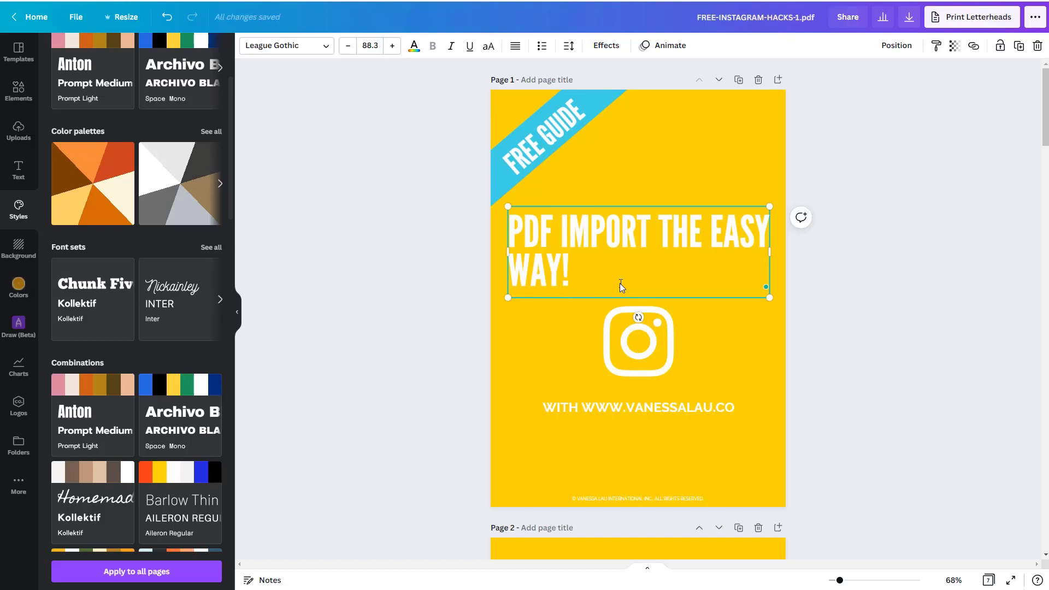
pyautogui.click(621, 340)
pyautogui.press('Delete')
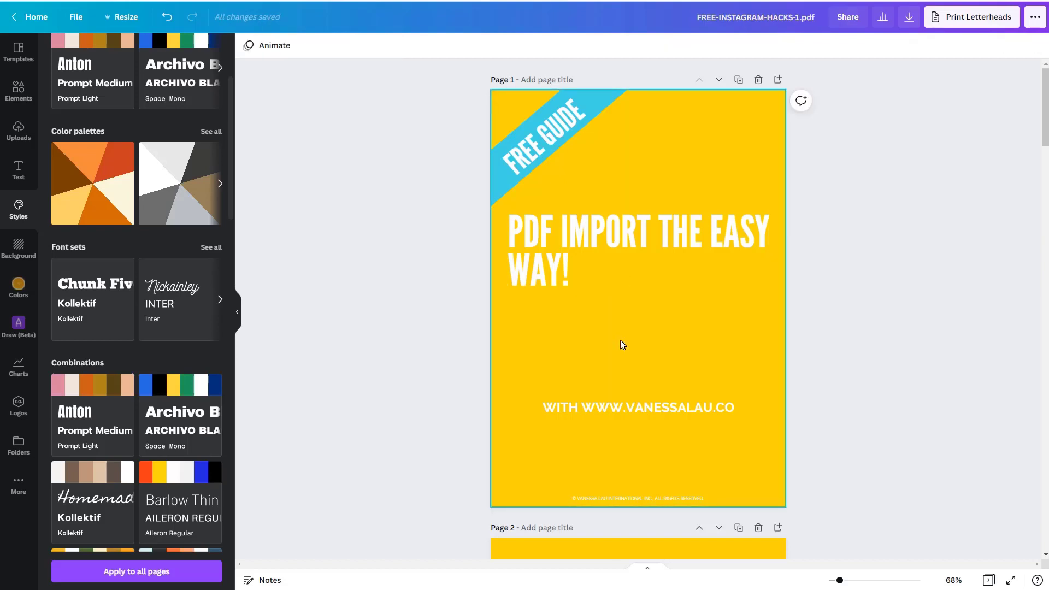
# Step: Add a PDF file graphic from a 'PDF' search, then resize and center it under the title
pyautogui.press('/')
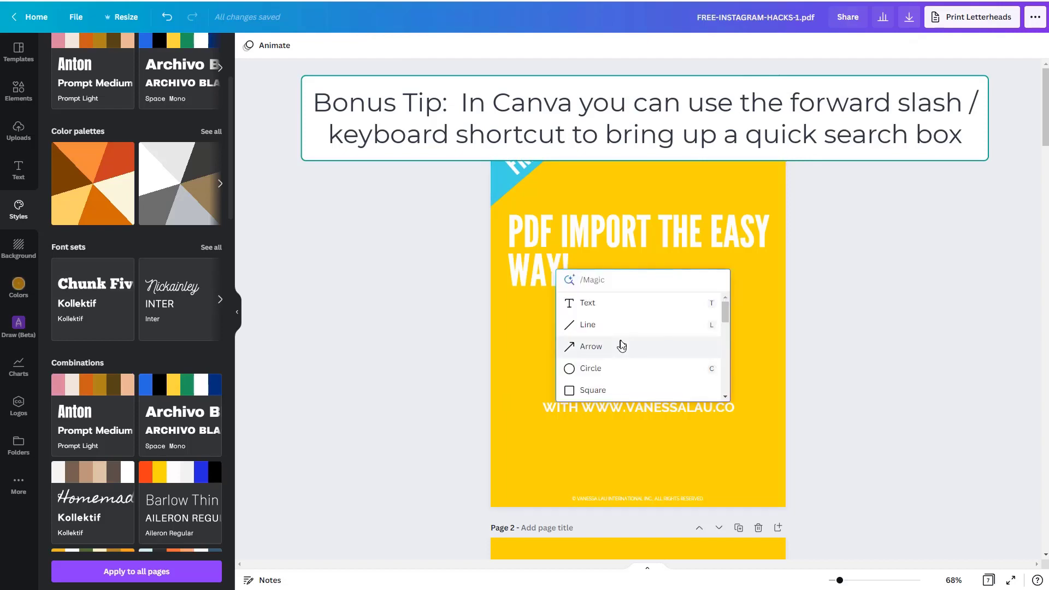
pyautogui.write('PDF')
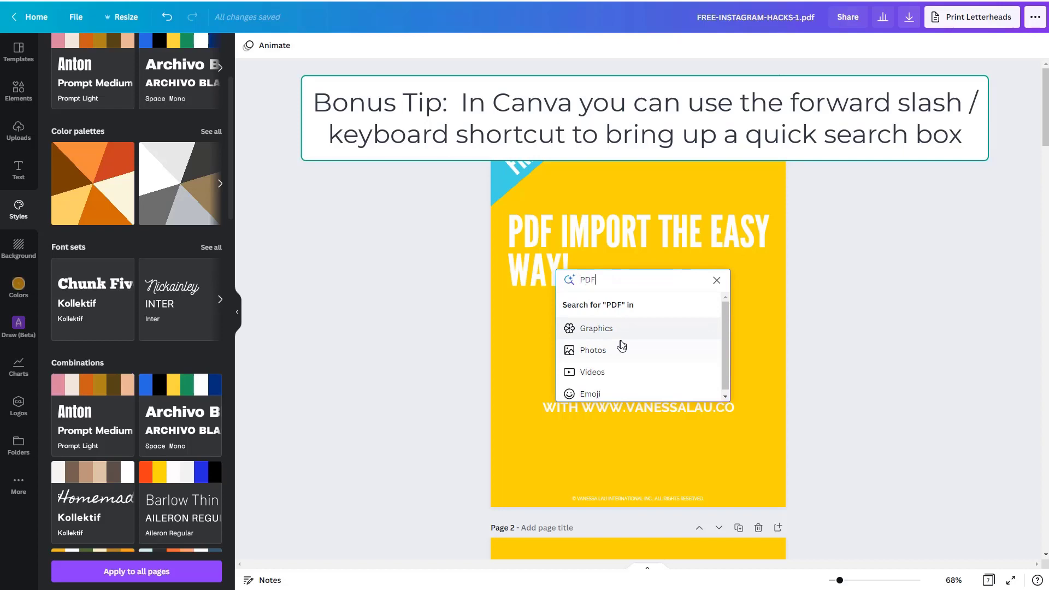
pyautogui.click(623, 335)
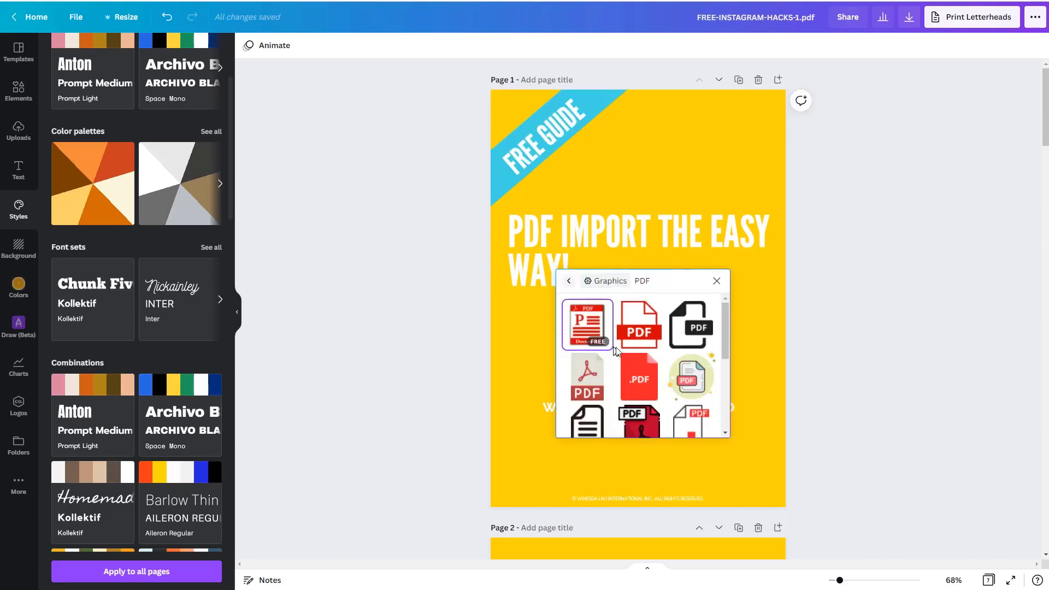
pyautogui.moveTo(592, 351); pyautogui.dragTo(665, 301)
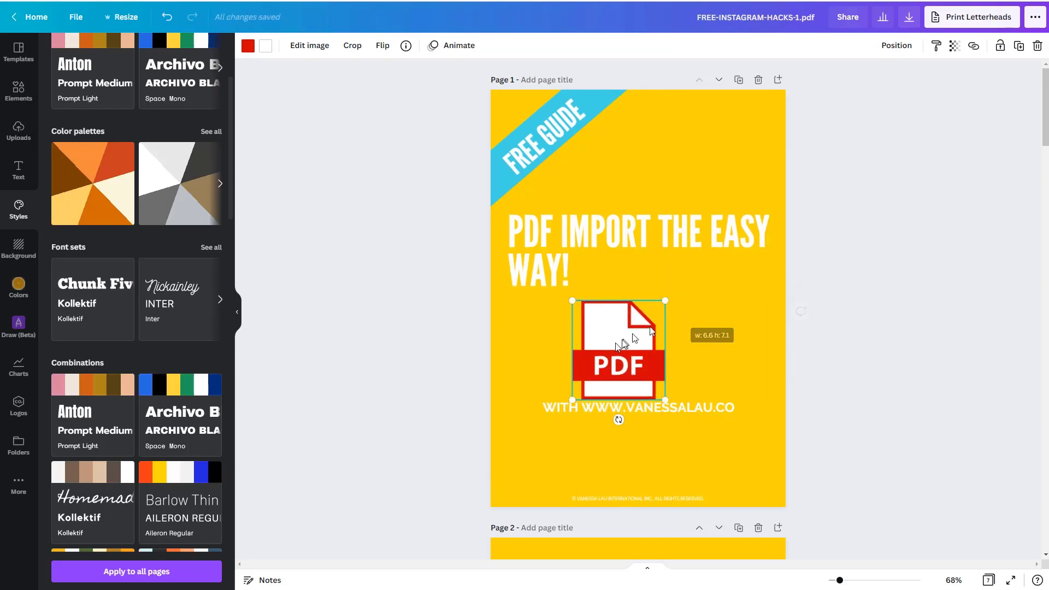
pyautogui.moveTo(614, 344); pyautogui.dragTo(635, 322)
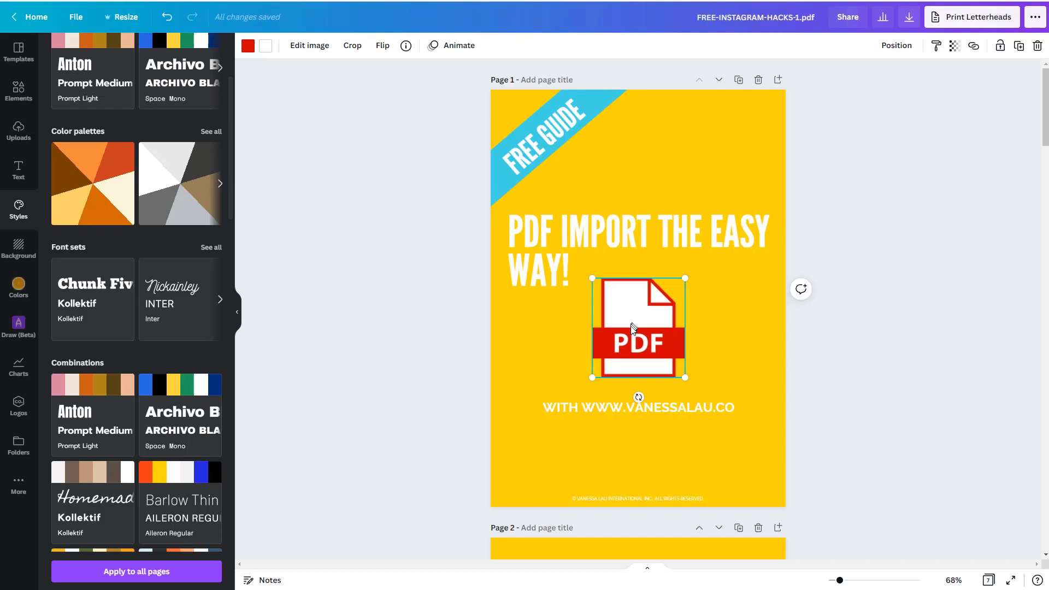
# Step: Delete the website text line below the PDF graphic
pyautogui.click(585, 411)
pyautogui.press('Delete')
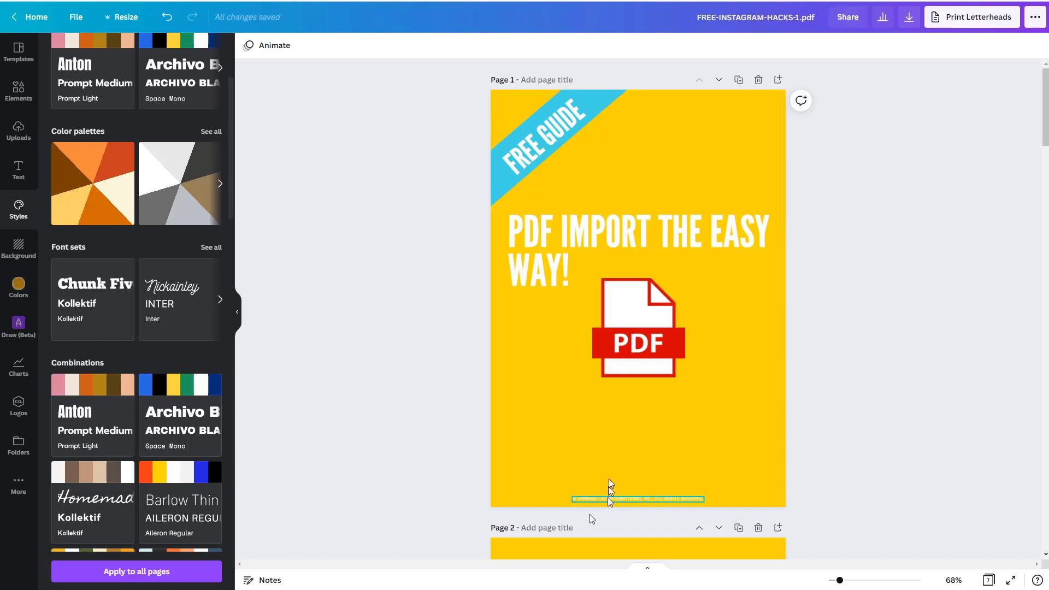
pyautogui.scroll(-2, 651, 415)
pyautogui.scroll(-7, 651, 415)
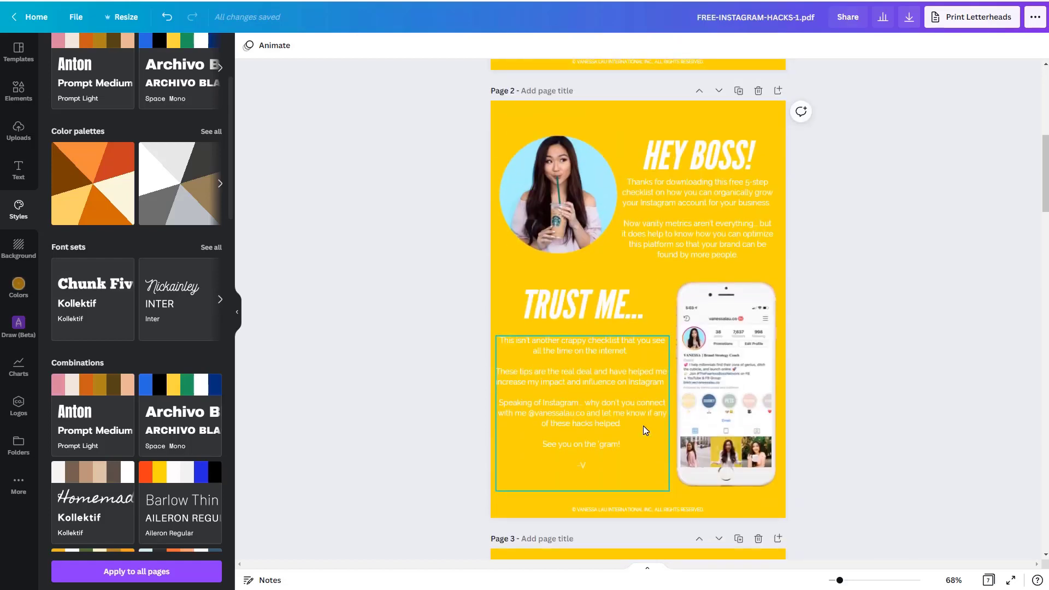
pyautogui.scroll(-7, 644, 426)
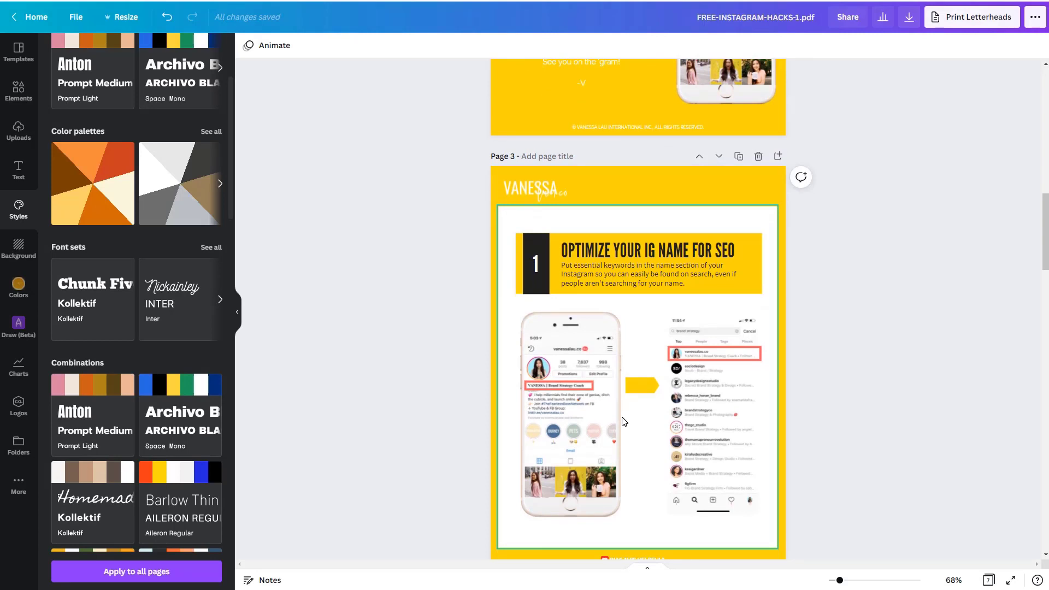
pyautogui.scroll(-2, 624, 421)
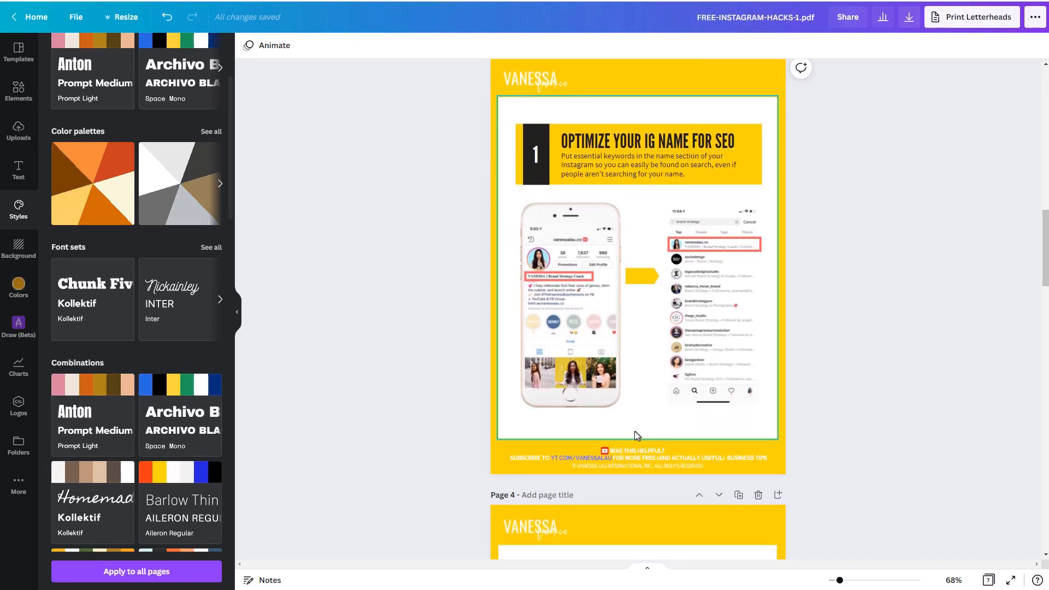
pyautogui.scroll(-1, 641, 461)
pyautogui.scroll(-2, 647, 464)
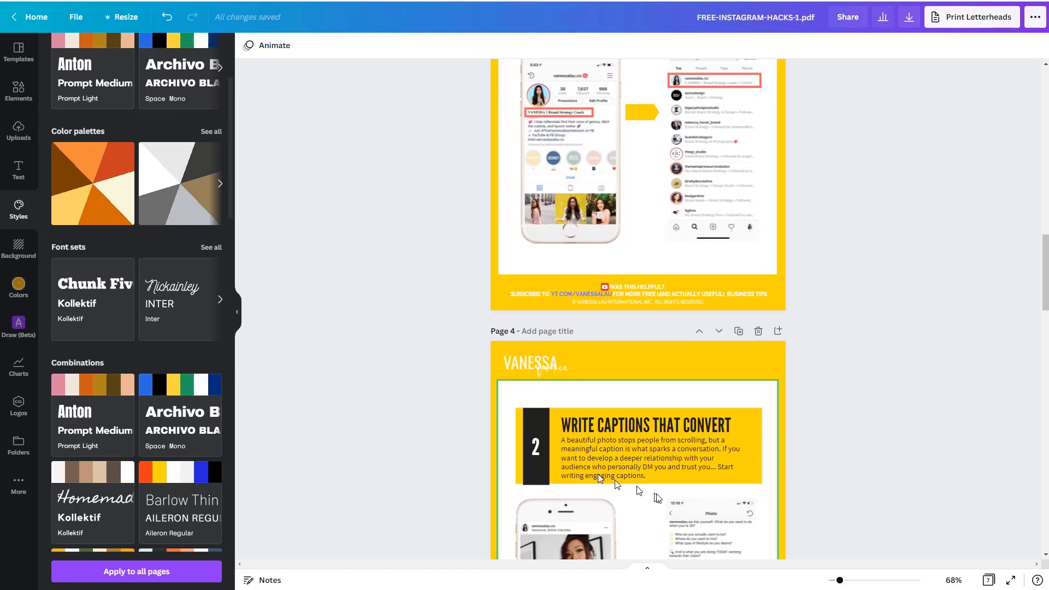
pyautogui.scroll(-5, 656, 492)
pyautogui.scroll(20, 806, 230)
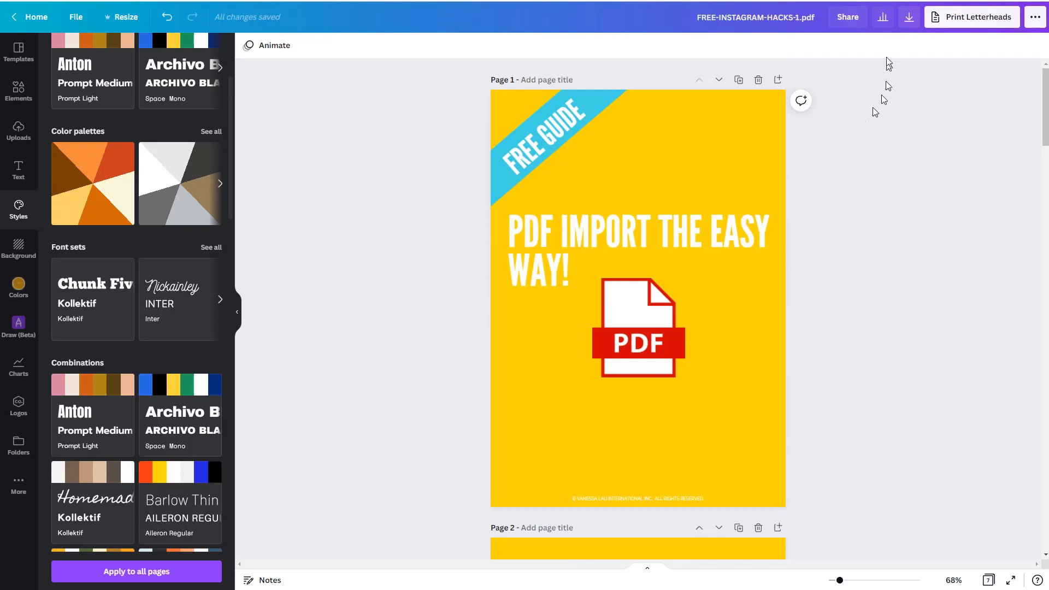
# Step: Set the download file type to PDF Print for all 7 pages
pyautogui.click(909, 18)
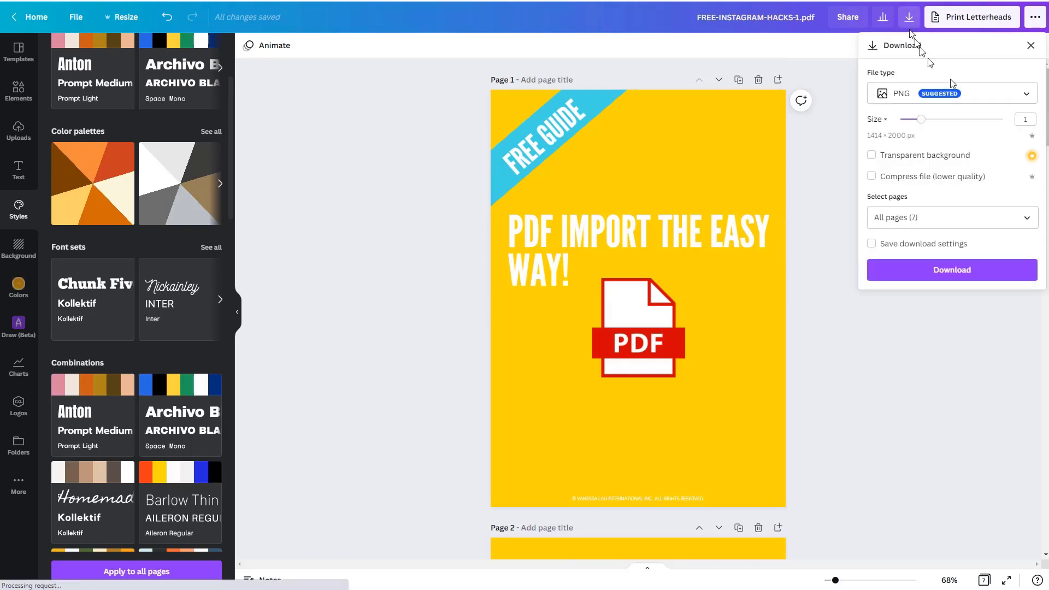
pyautogui.click(1006, 104)
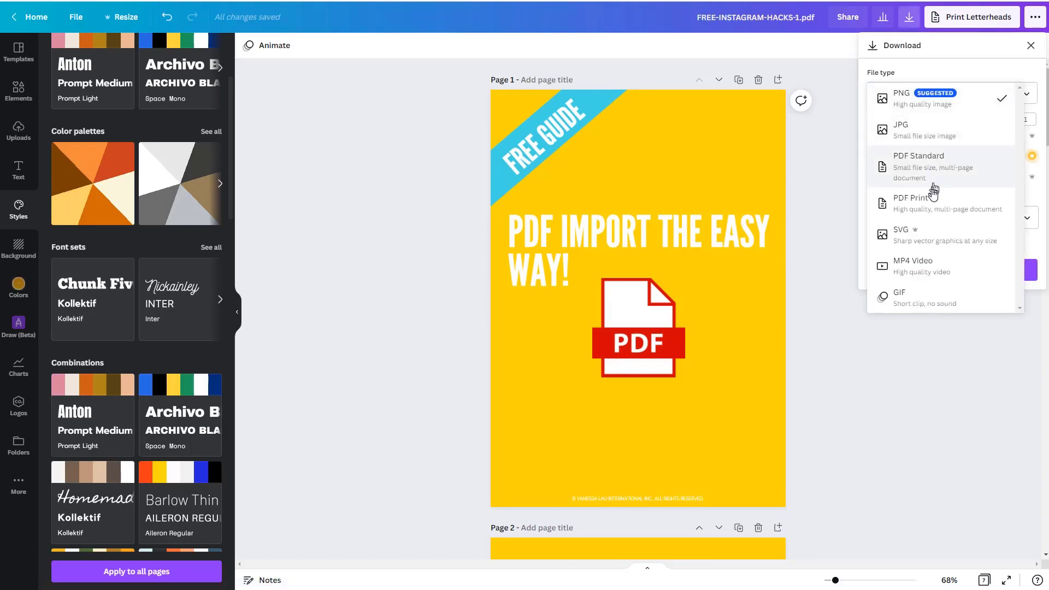
pyautogui.click(926, 202)
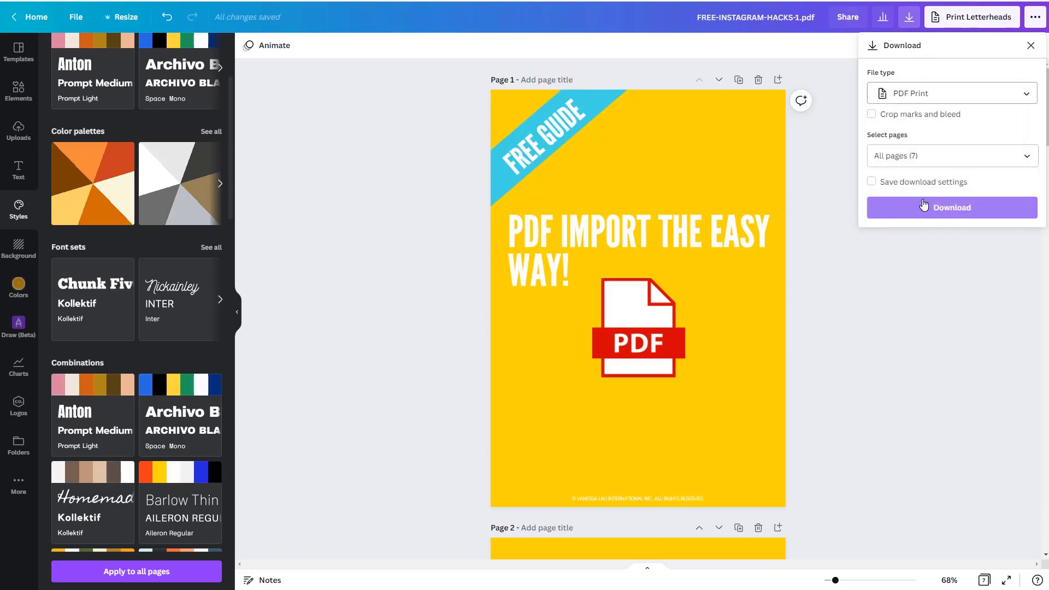